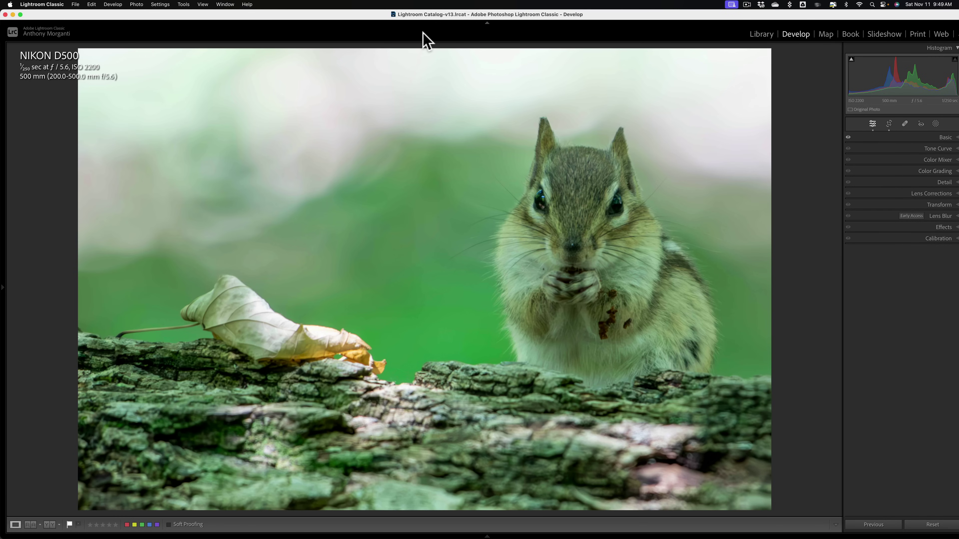
# Create a Subject mask of the chipmunk and brush the leaf out of it with Subtract.
pyautogui.click(935, 124)
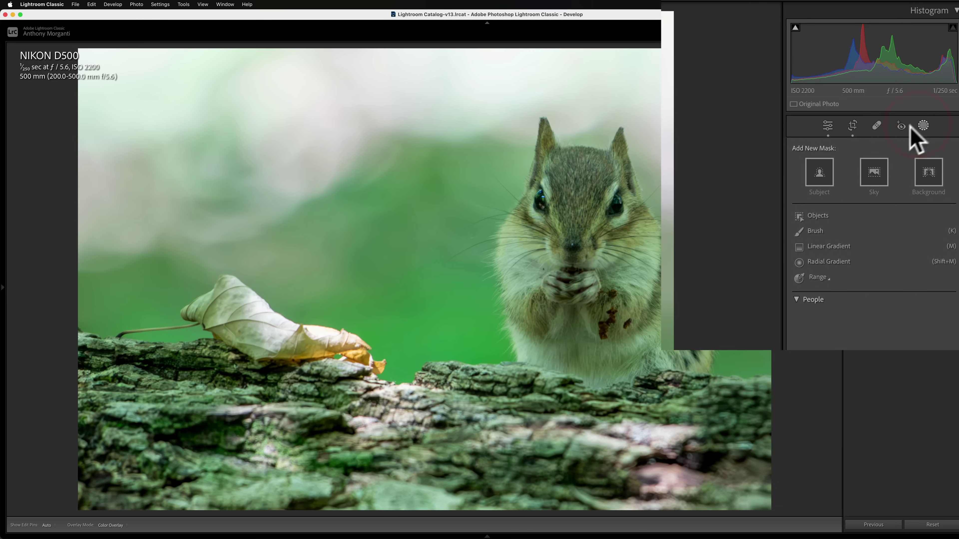
pyautogui.click(819, 172)
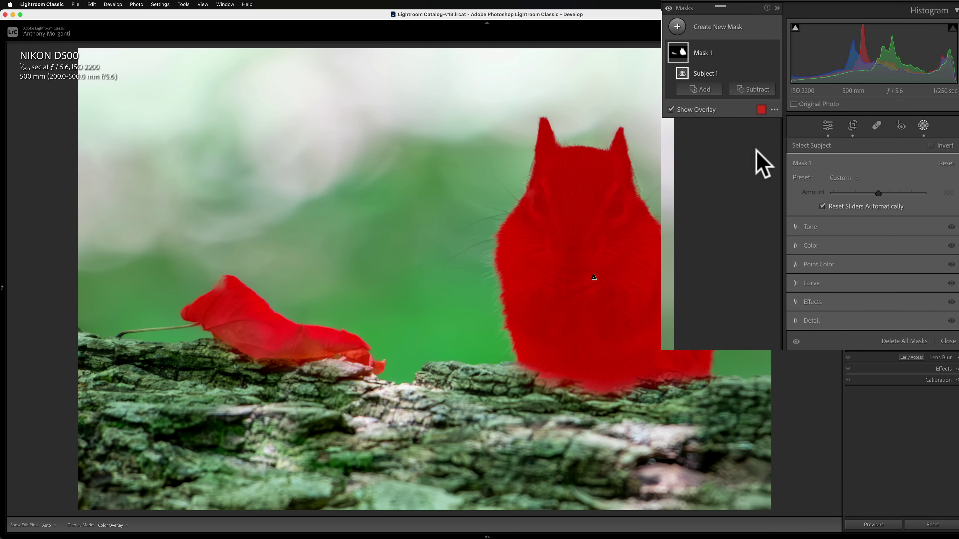
pyautogui.click(753, 91)
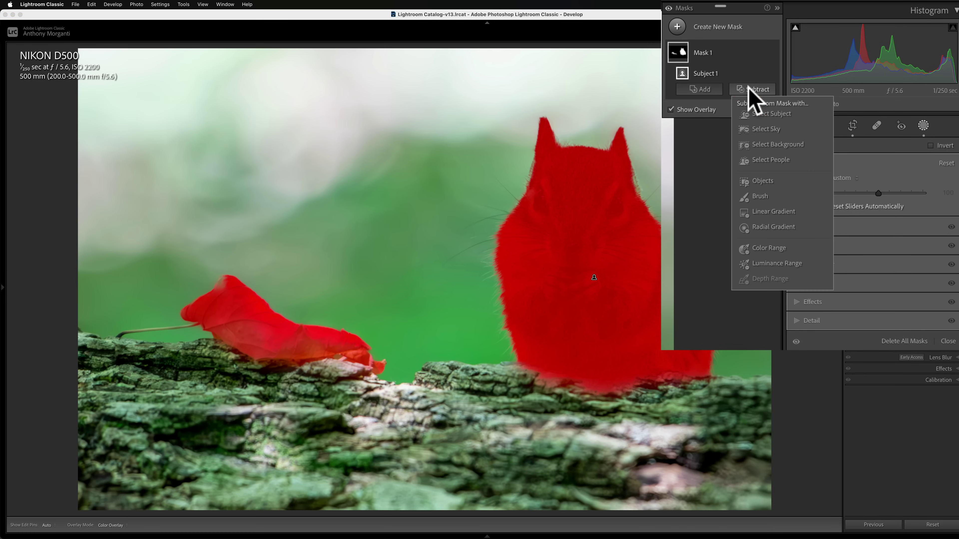
pyautogui.click(756, 192)
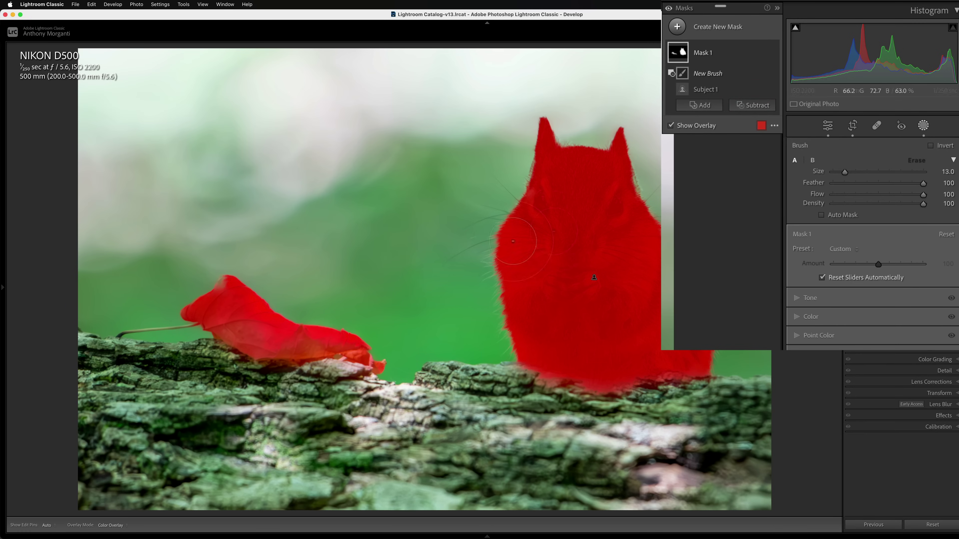
pyautogui.moveTo(351, 343)
pyautogui.mouseDown()
pyautogui.moveTo(373, 360)
pyautogui.moveTo(197, 307)
pyautogui.moveTo(146, 319)
pyautogui.moveTo(286, 360)
pyautogui.mouseUp()
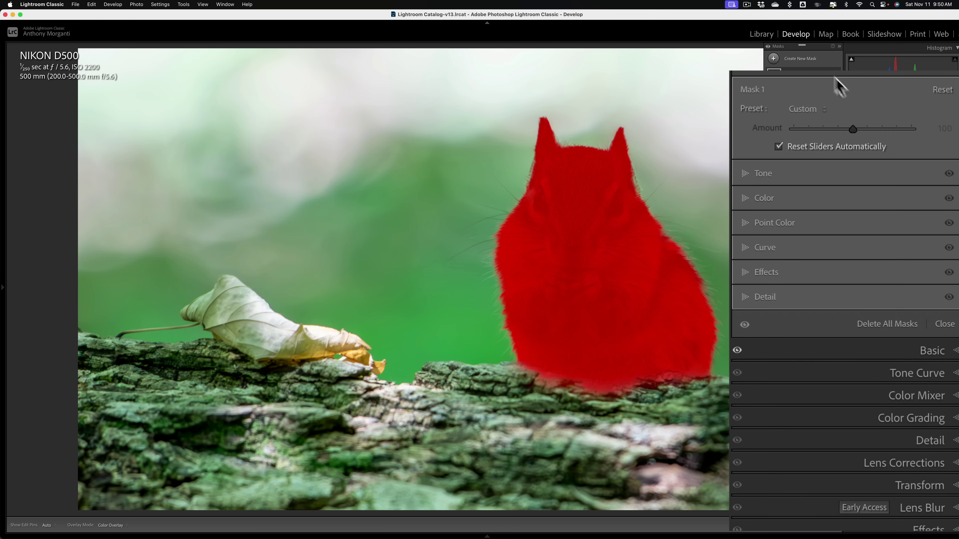
# Sample the green background colour with the mask's Point Color dropper.
pyautogui.click(743, 222)
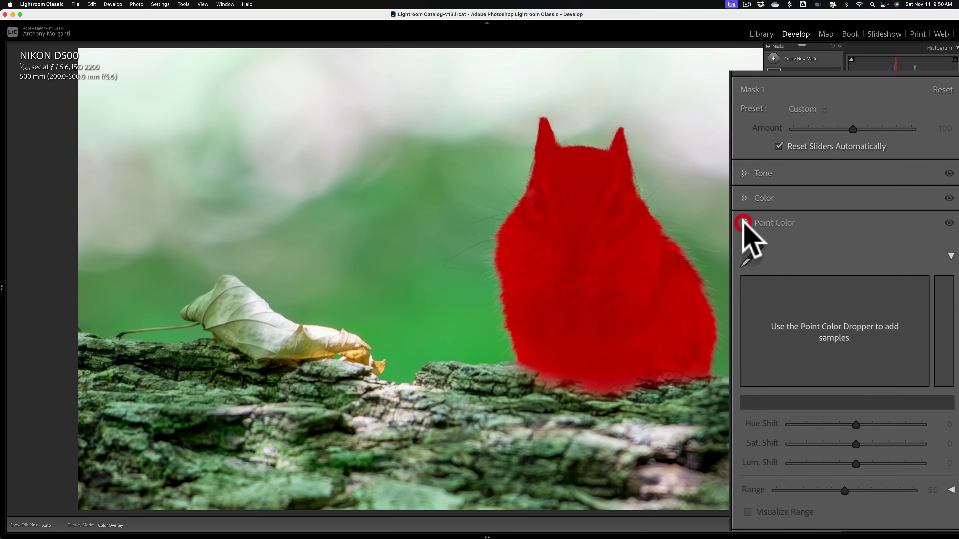
pyautogui.click(752, 256)
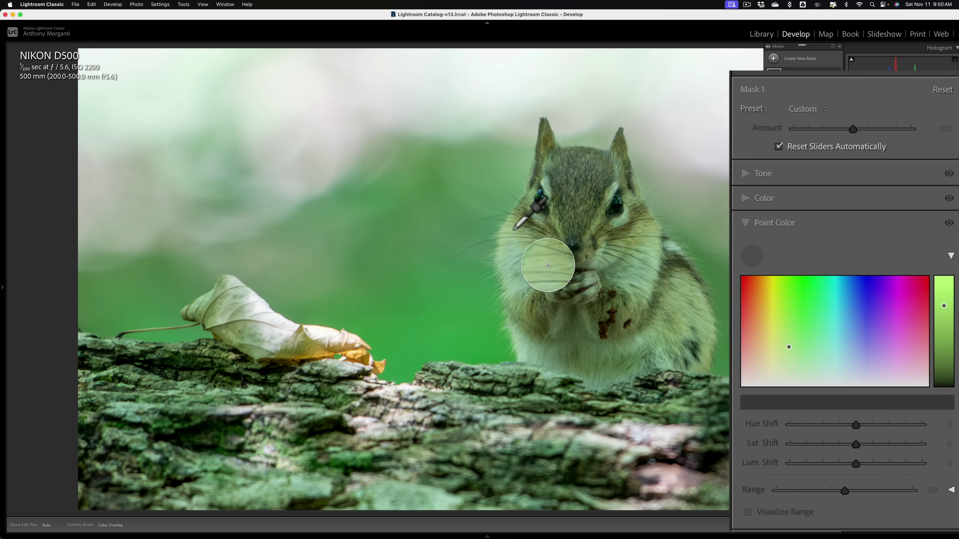
pyautogui.click(449, 218)
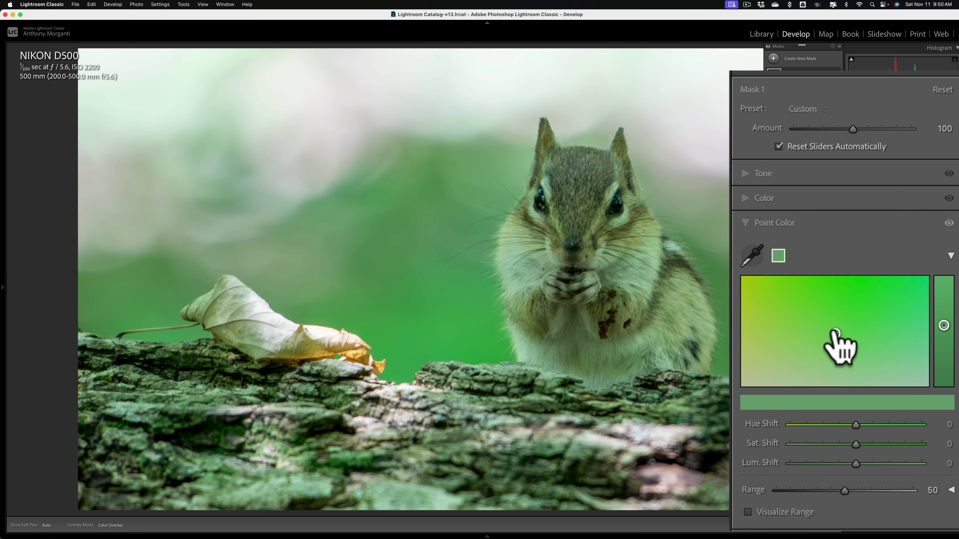
# Shift the sampled green to Hue −94, Saturation −84, Luminance 22 and Range 88.
pyautogui.moveTo(836, 334); pyautogui.dragTo(780, 366)
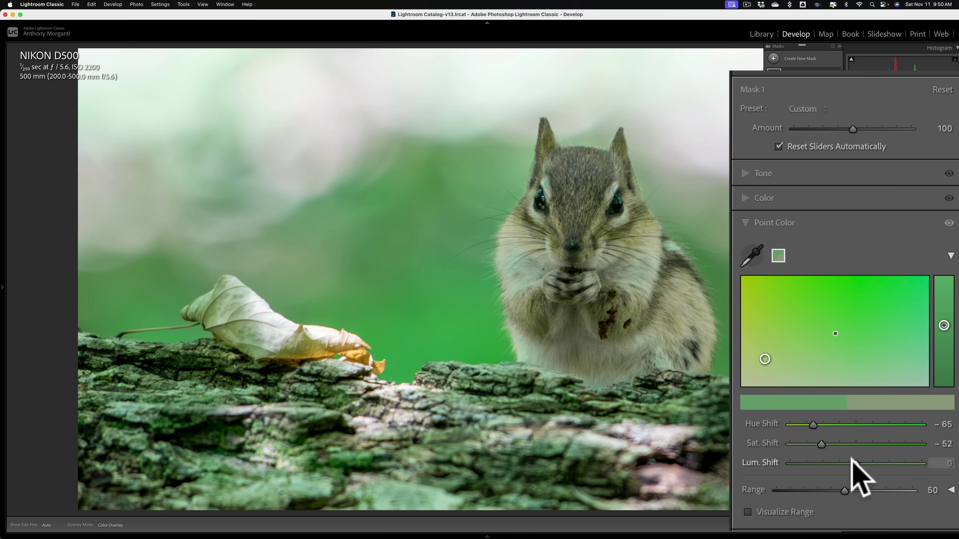
pyautogui.moveTo(854, 458); pyautogui.dragTo(872, 457)
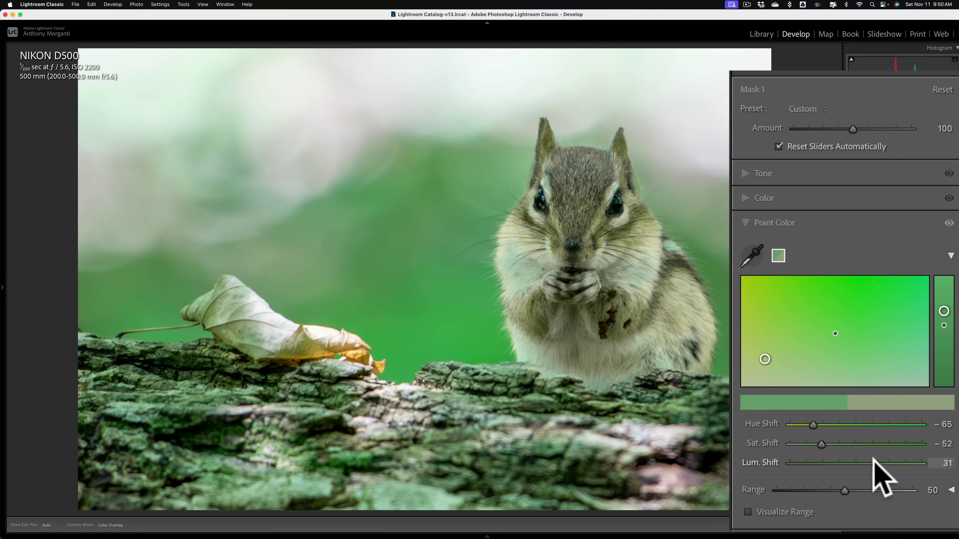
pyautogui.moveTo(764, 361); pyautogui.dragTo(748, 376)
pyautogui.moveTo(876, 464); pyautogui.dragTo(895, 490)
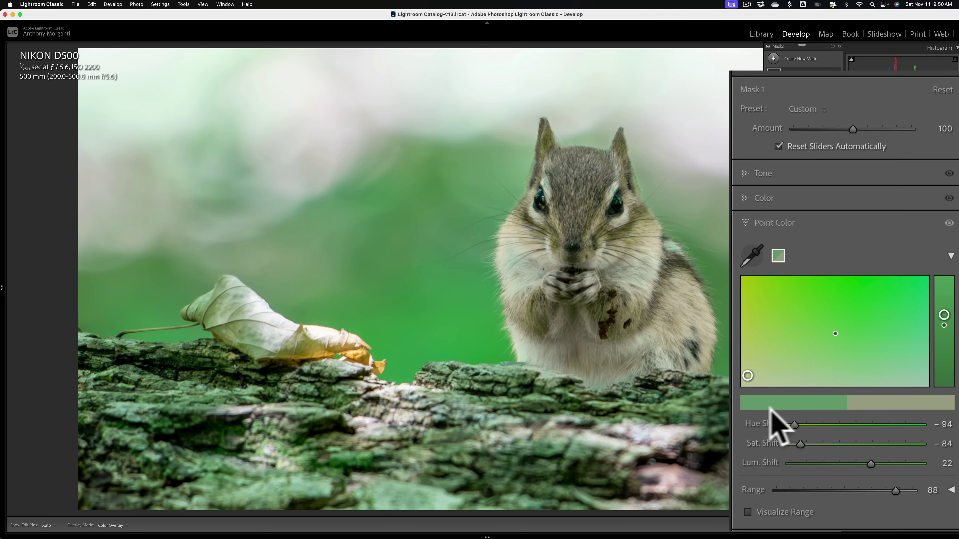
# Compare with Point Color hidden, then set the mask's Whites to 12 and Blacks to −12.
pyautogui.click(948, 223)
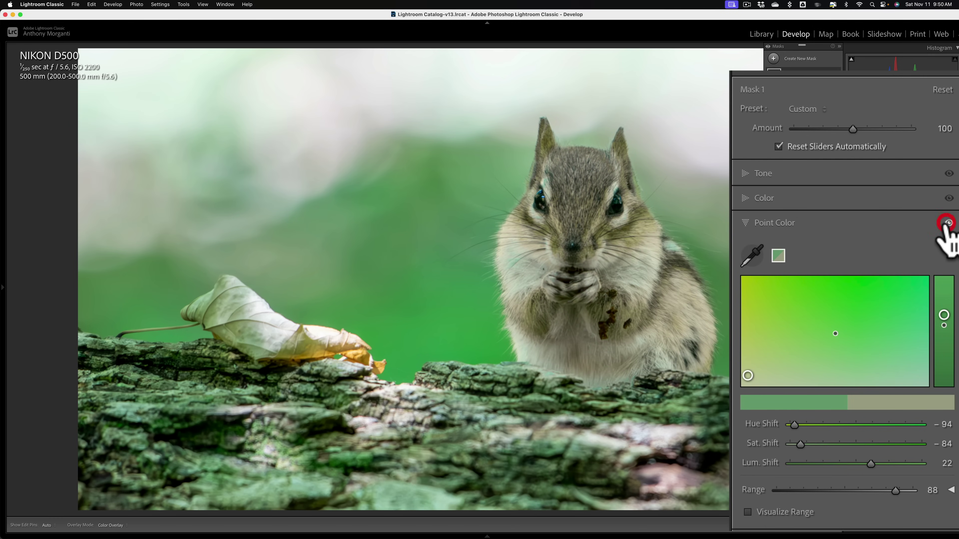
pyautogui.click(746, 173)
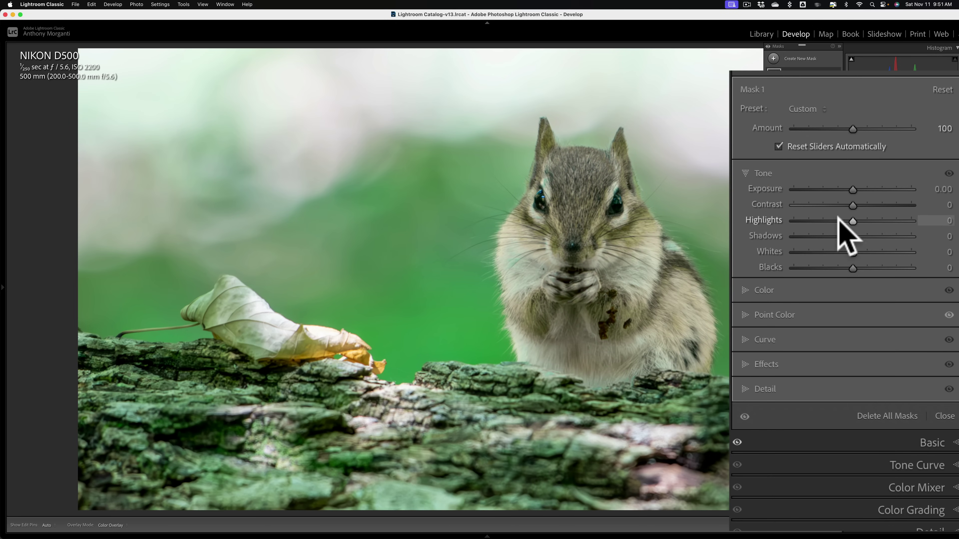
pyautogui.moveTo(850, 250); pyautogui.dragTo(857, 250)
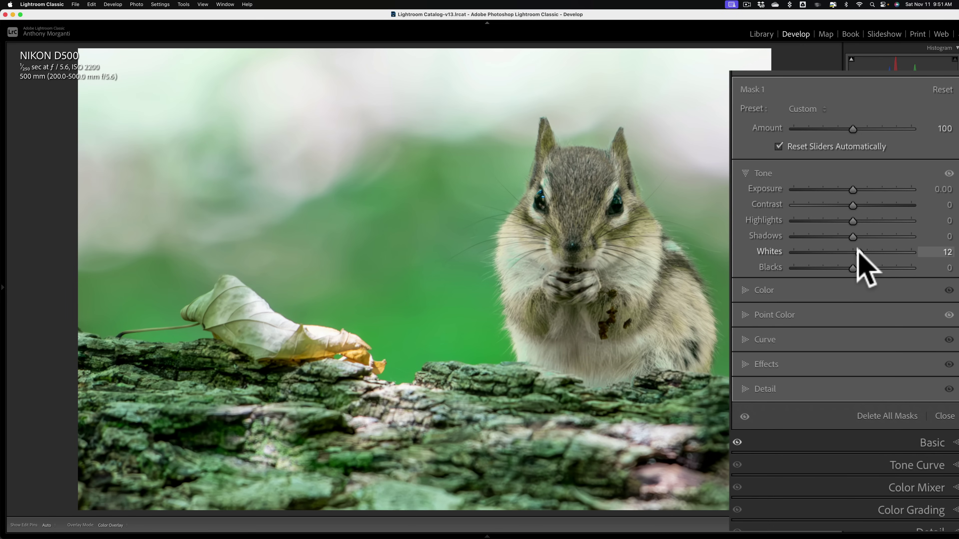
pyautogui.moveTo(853, 266); pyautogui.dragTo(842, 266)
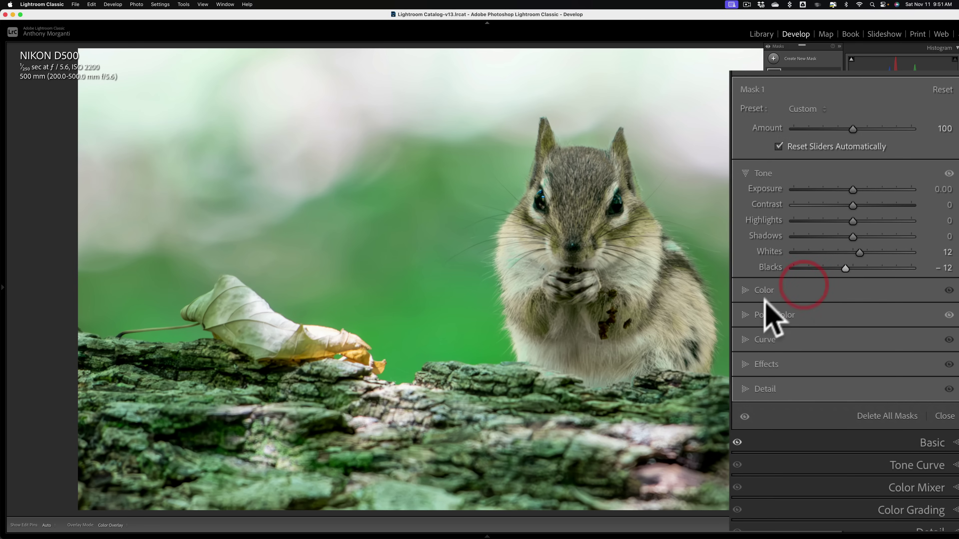
# Add sharpening to the chipmunk and toggle the mask's effect off and on to compare.
pyautogui.click(742, 387)
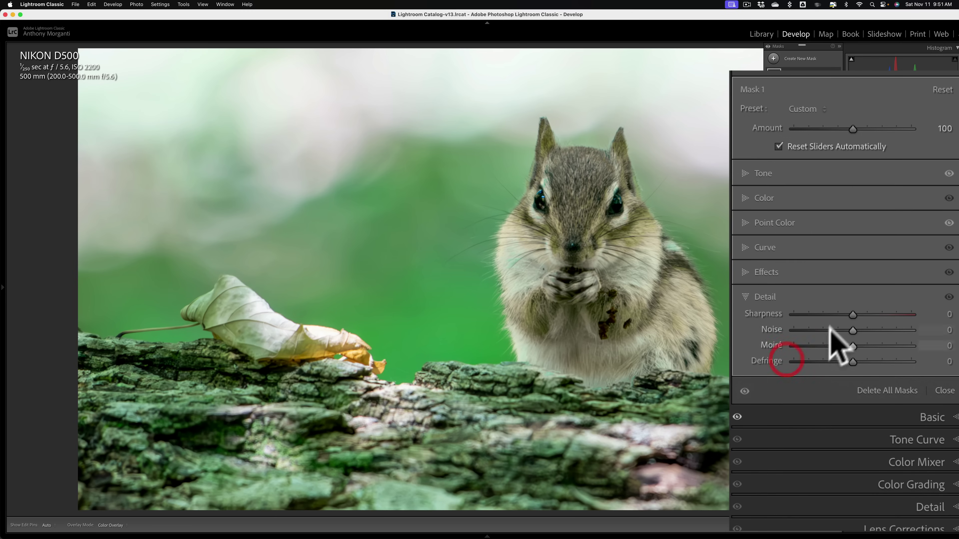
pyautogui.moveTo(851, 313); pyautogui.dragTo(857, 312)
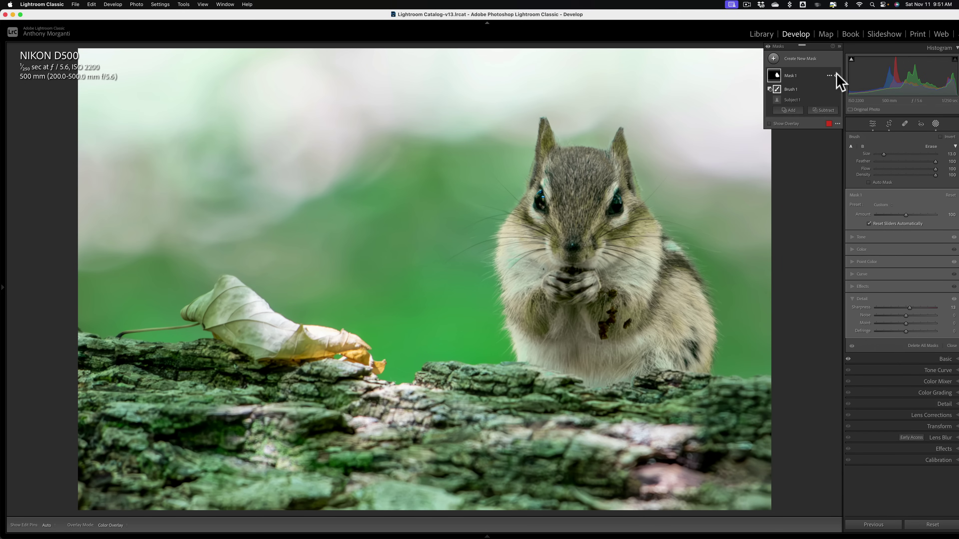
pyautogui.click(836, 75)
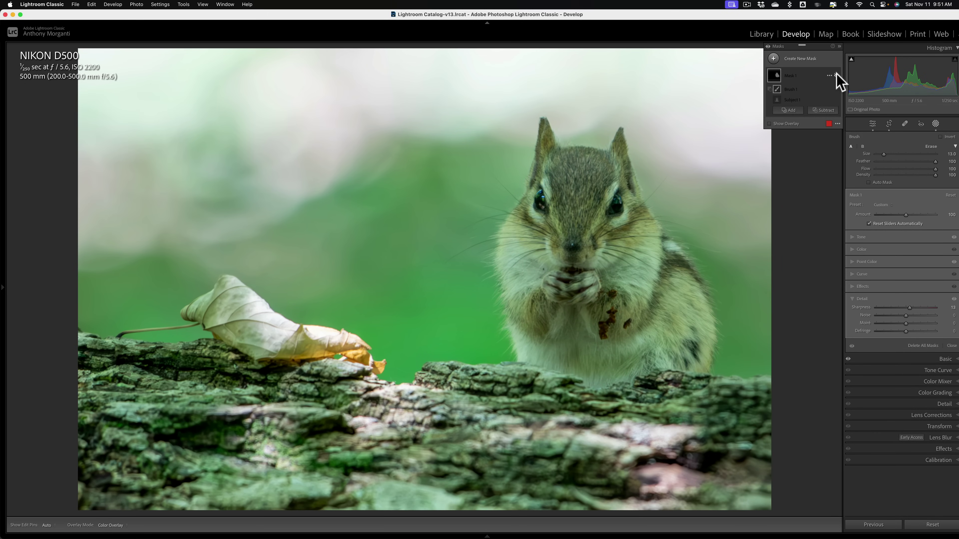
pyautogui.click(836, 75)
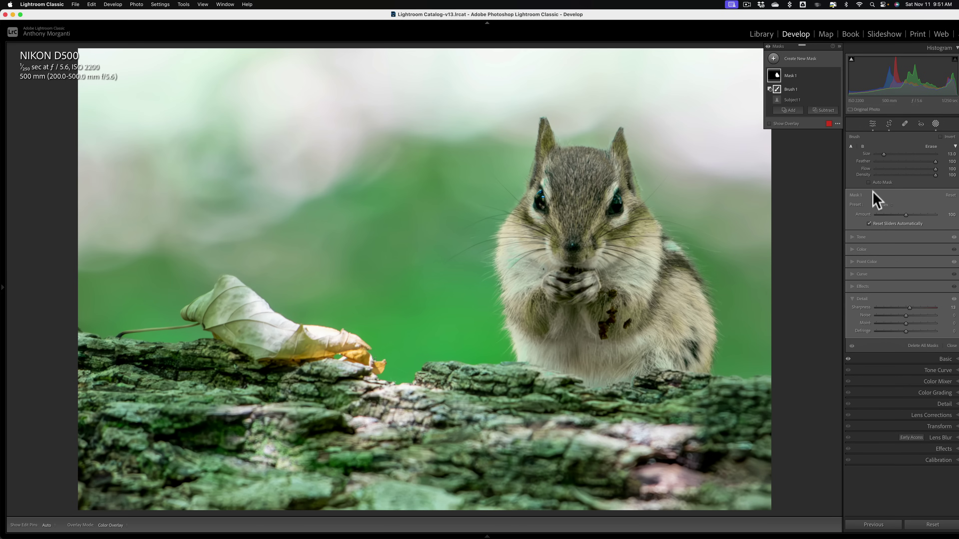
pyautogui.click(852, 237)
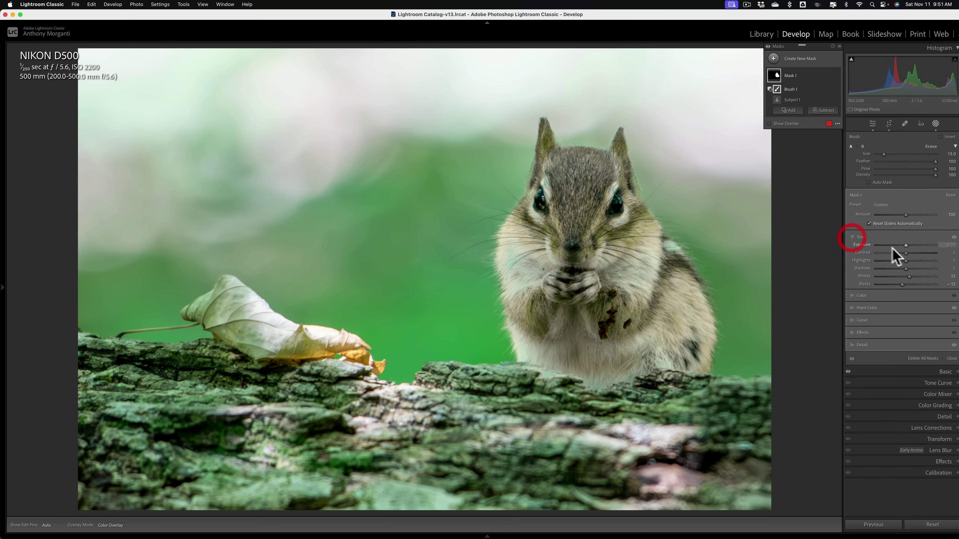
pyautogui.click(905, 246)
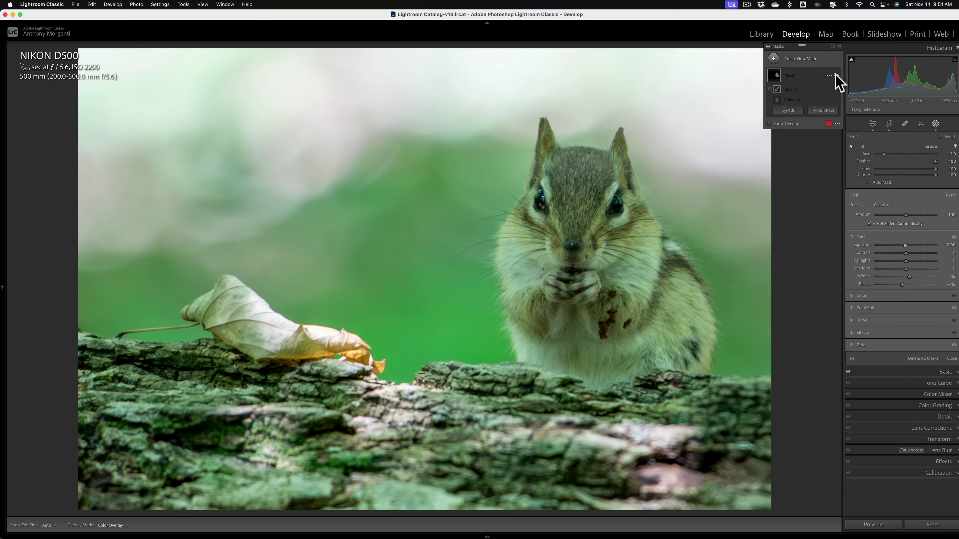
pyautogui.click(835, 77)
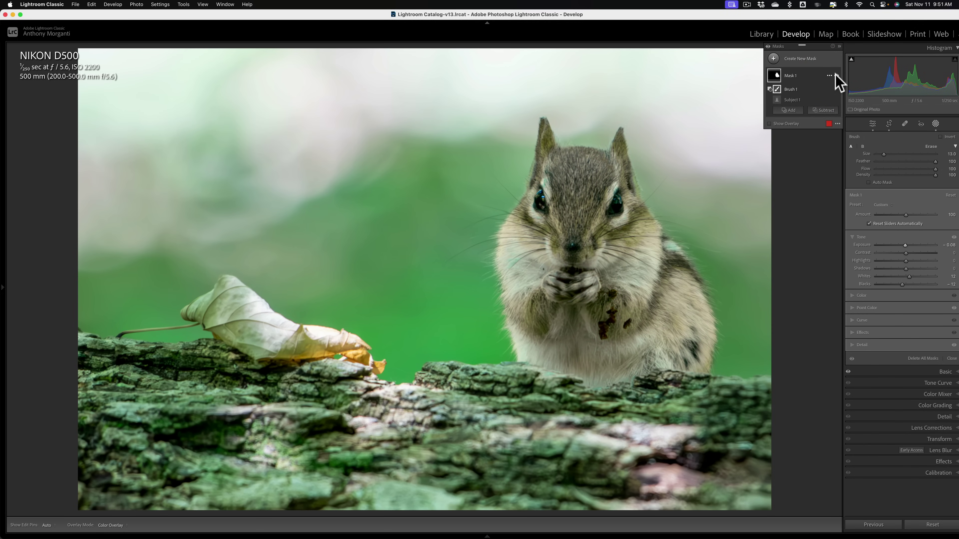
# Delete all masks, create a new Subject mask, and brush the leaf out of it.
pyautogui.click(922, 360)
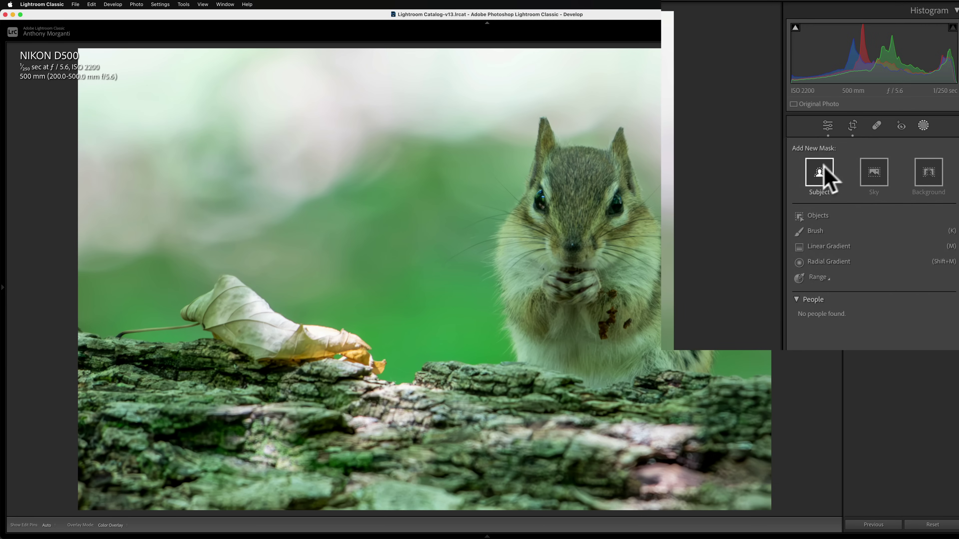
pyautogui.click(817, 172)
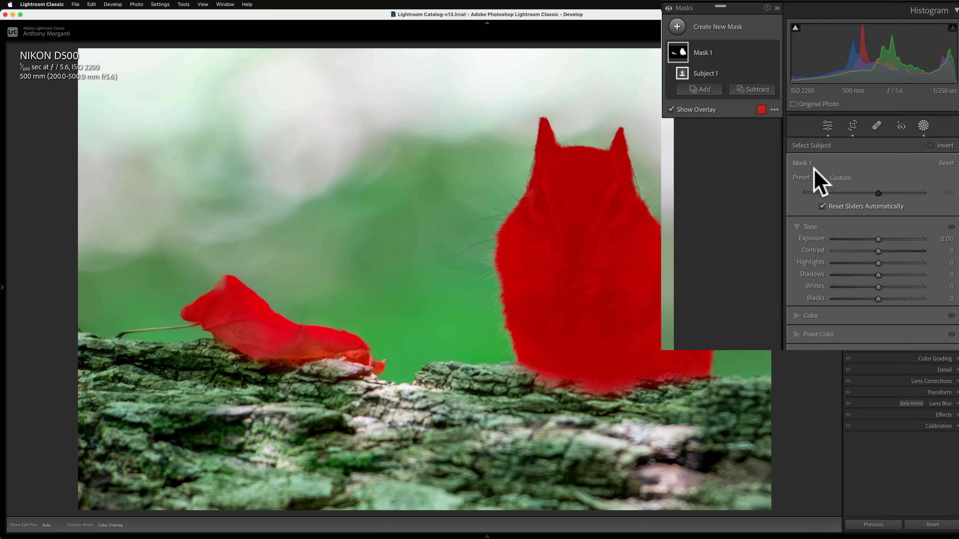
pyautogui.click(758, 89)
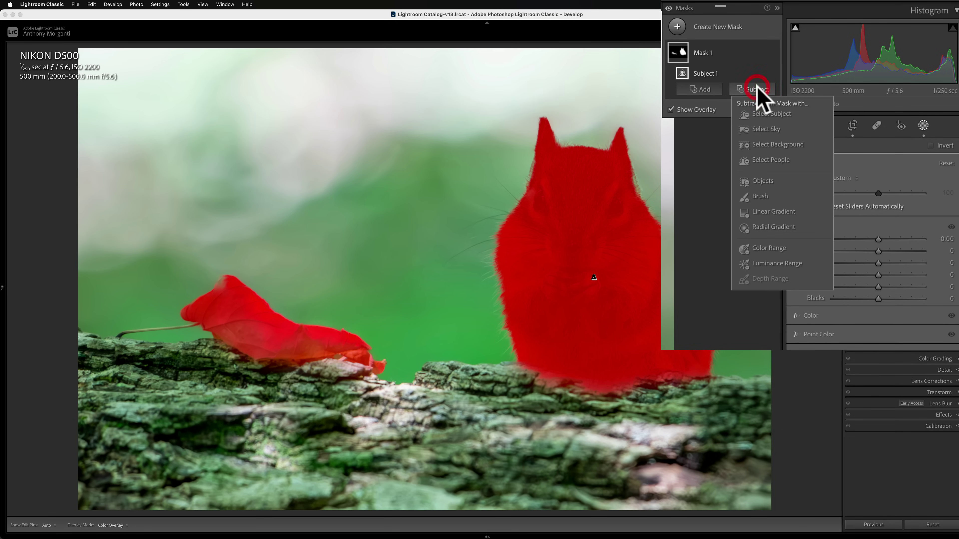
pyautogui.click(759, 196)
pyautogui.moveTo(372, 357)
pyautogui.mouseDown()
pyautogui.moveTo(272, 332)
pyautogui.moveTo(192, 290)
pyautogui.moveTo(256, 340)
pyautogui.mouseUp()
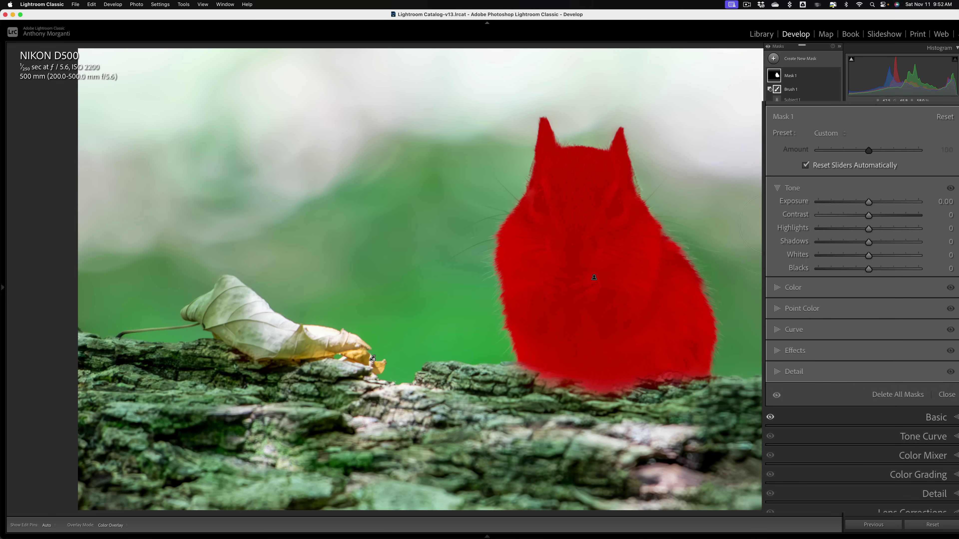
# Open the mask's Curve section, check the red and blue channels, and select green.
pyautogui.click(778, 186)
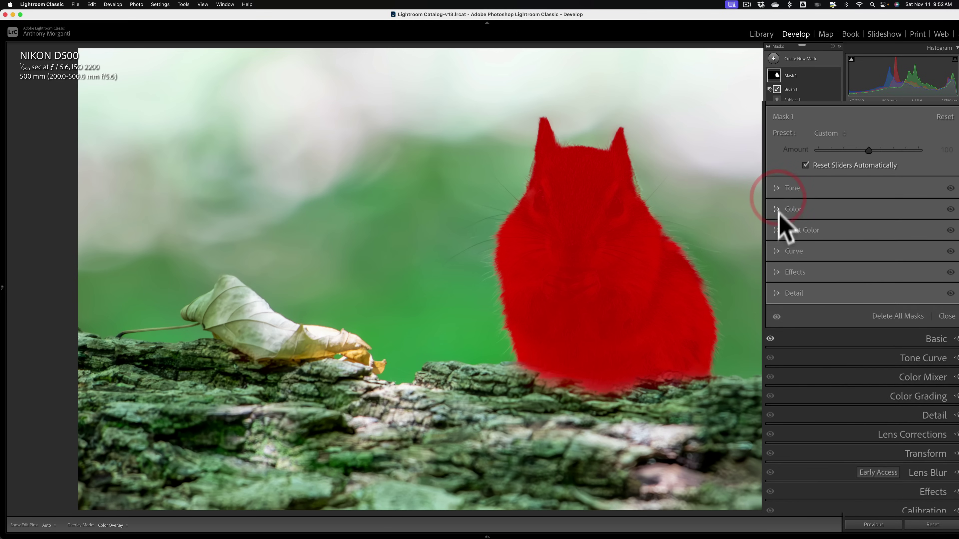
pyautogui.click(774, 253)
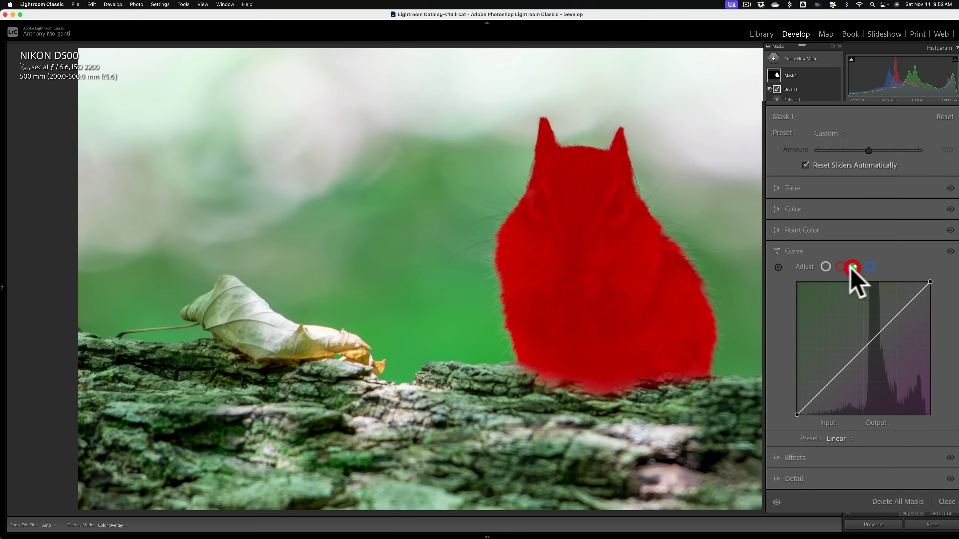
pyautogui.click(840, 267)
pyautogui.click(854, 267)
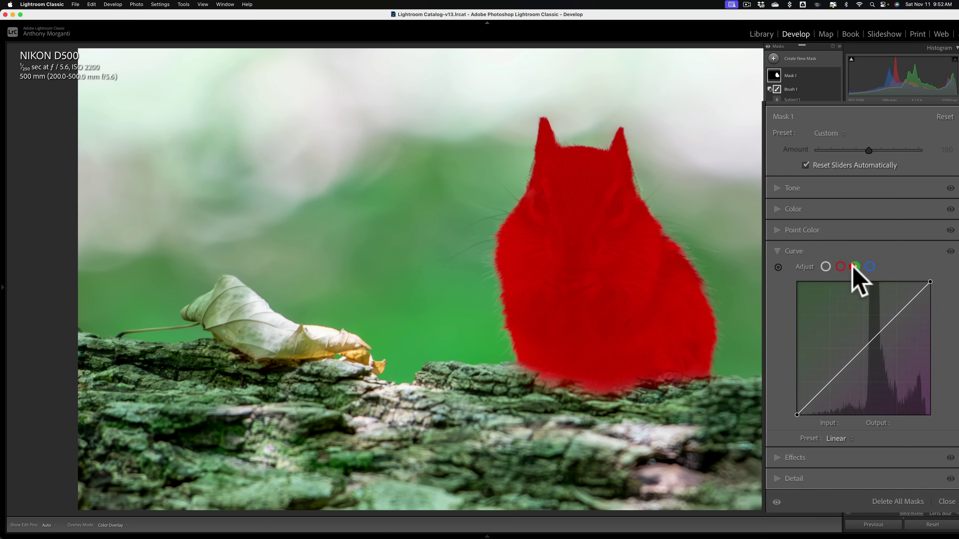
pyautogui.click(869, 268)
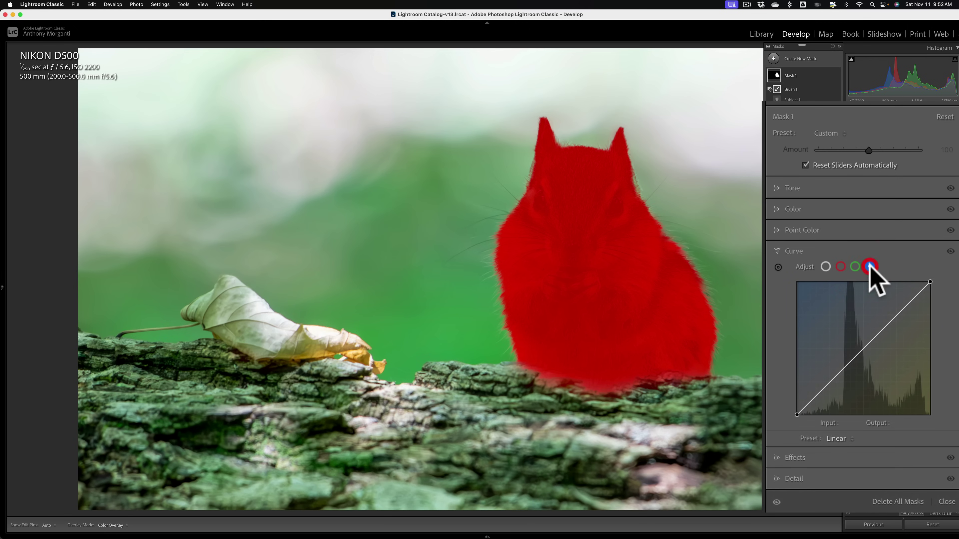
pyautogui.click(854, 268)
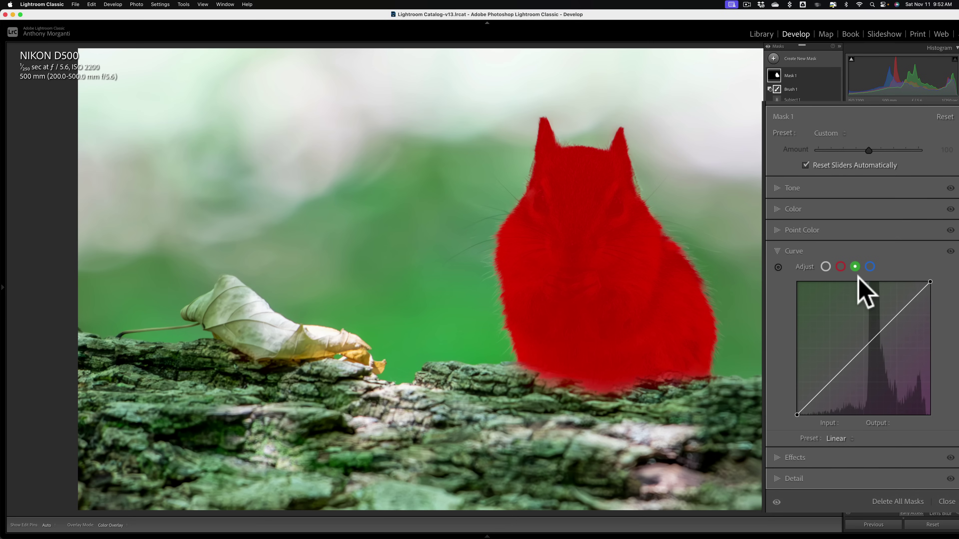
# Place a green-curve midpoint at Input 134, Output 128 and toggle the curve to compare.
pyautogui.click(862, 347)
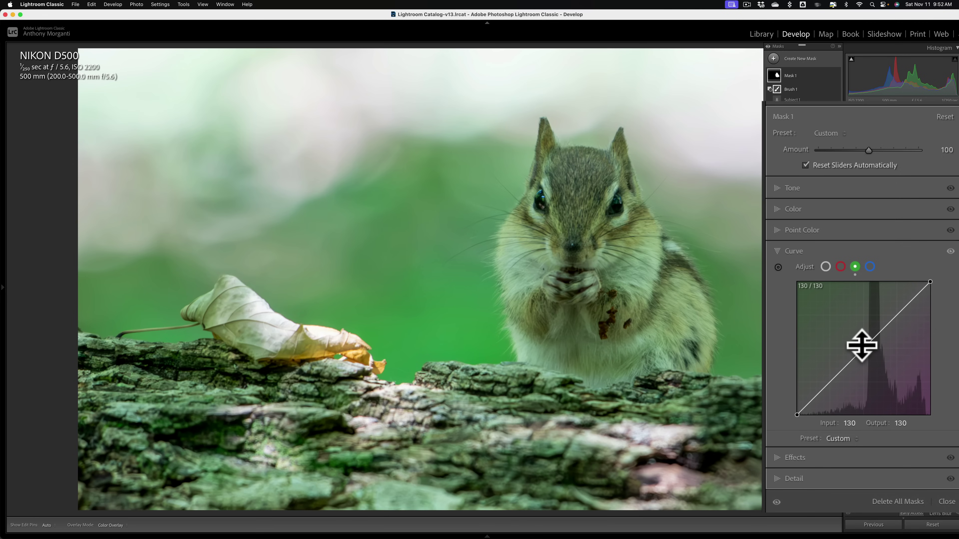
pyautogui.moveTo(862, 343); pyautogui.dragTo(865, 345)
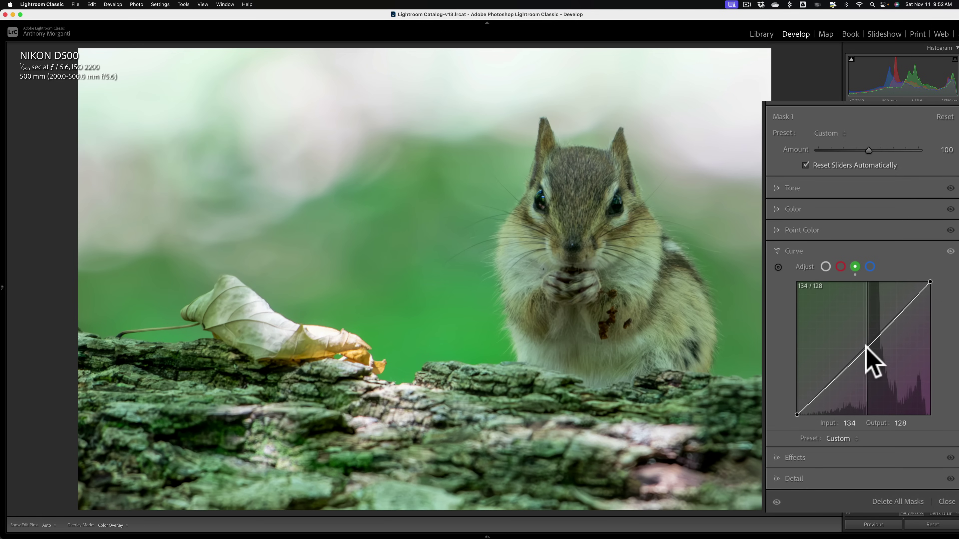
pyautogui.click(948, 251)
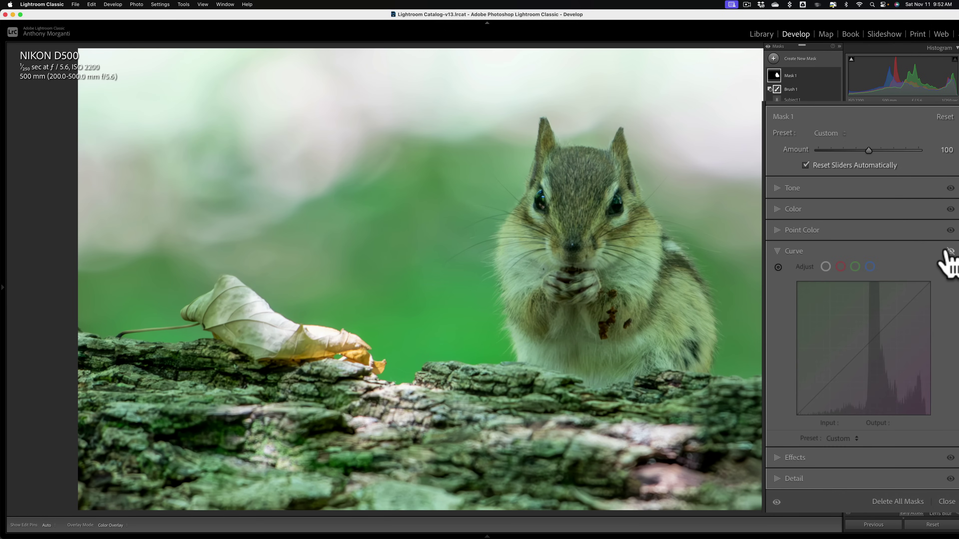
pyautogui.click(948, 251)
pyautogui.click(949, 251)
pyautogui.click(948, 251)
pyautogui.click(948, 251)
pyautogui.click(948, 251)
pyautogui.click(855, 267)
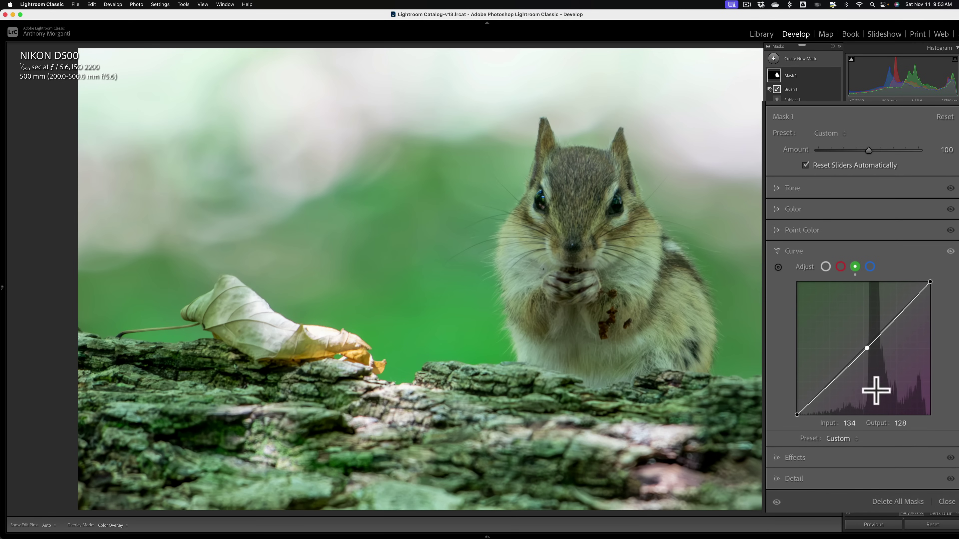
pyautogui.click(839, 268)
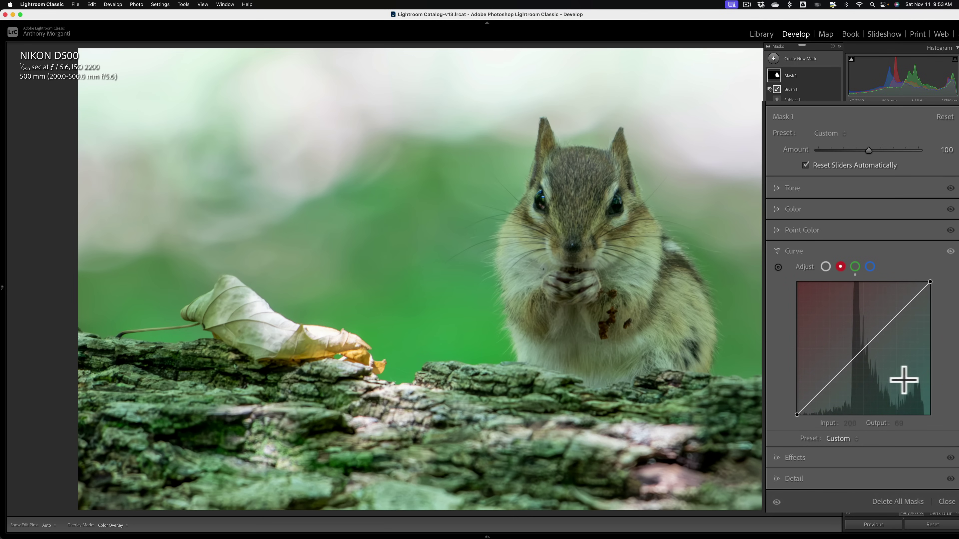
pyautogui.click(870, 266)
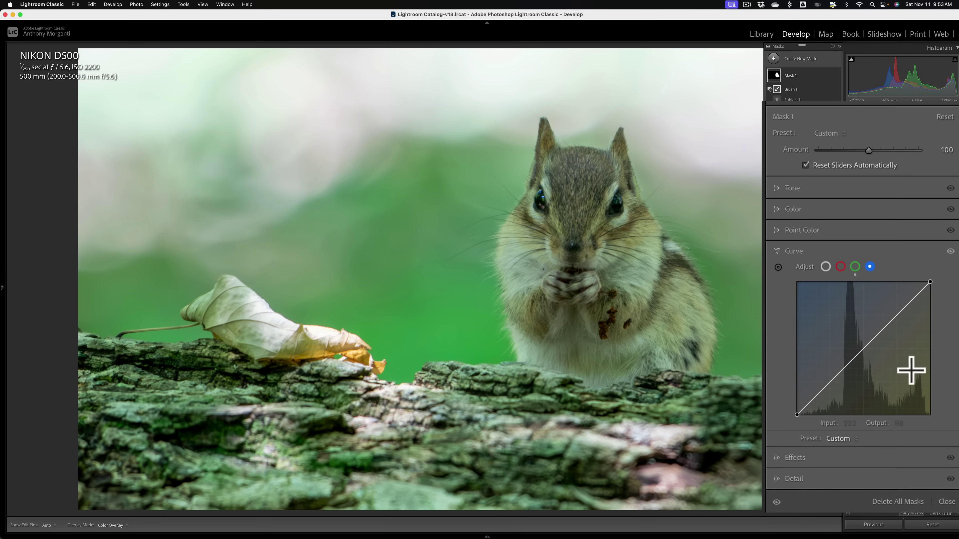
pyautogui.click(840, 267)
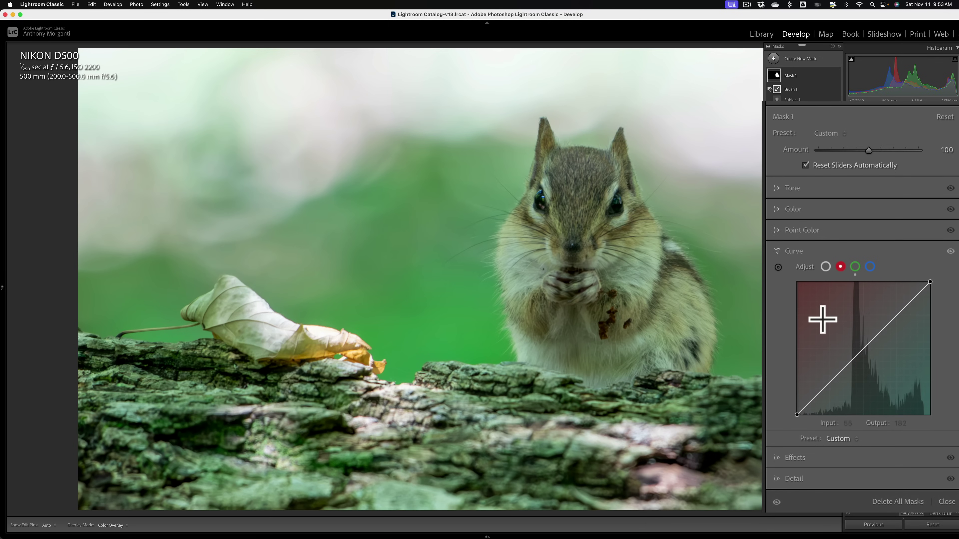
pyautogui.click(855, 266)
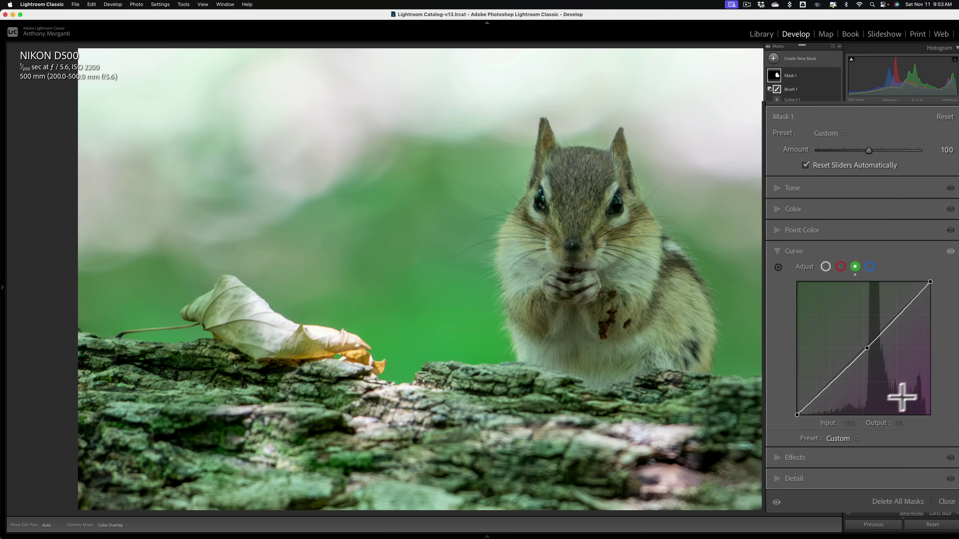
pyautogui.click(867, 348)
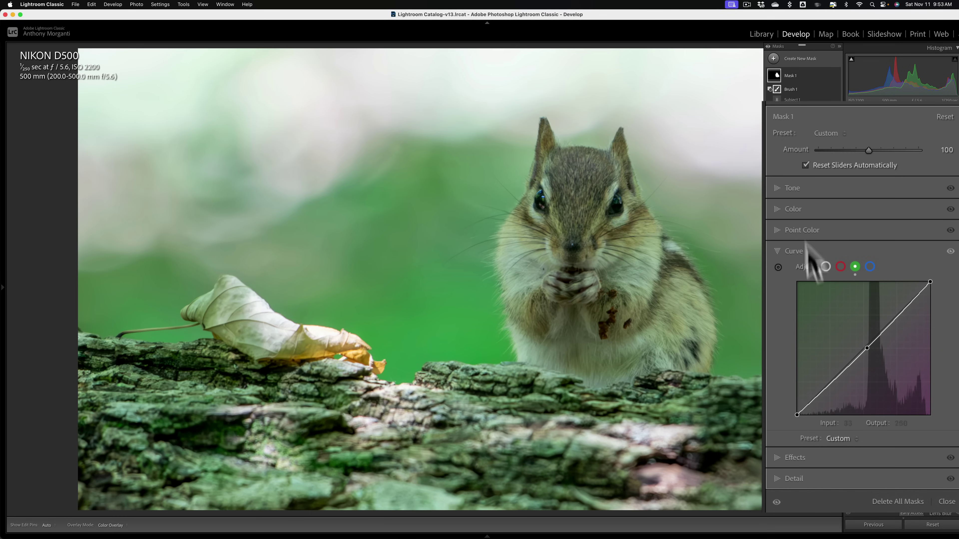
# Give the chipmunk mask Exposure 0.12, Whites 14, Blacks −9 and Sharpness 14.
pyautogui.click(783, 189)
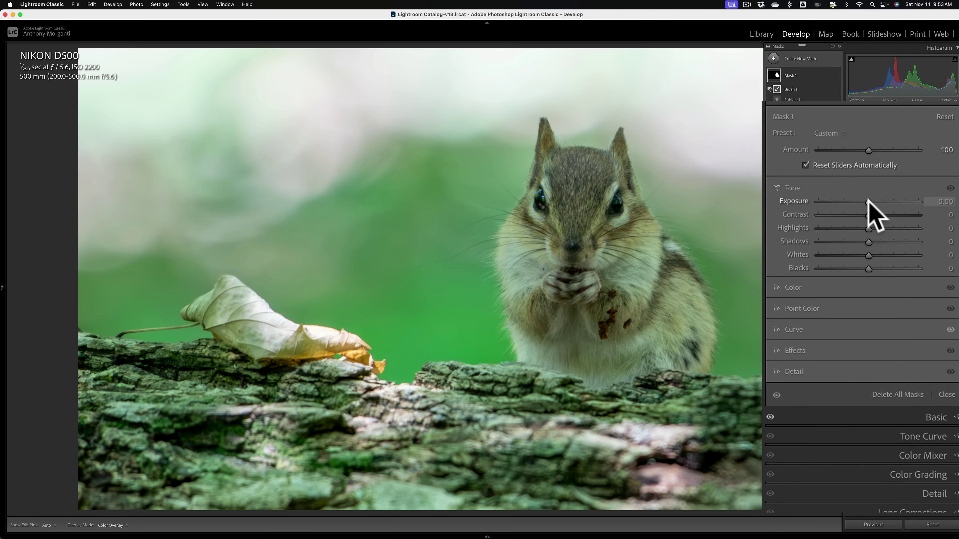
pyautogui.moveTo(867, 203); pyautogui.dragTo(871, 201)
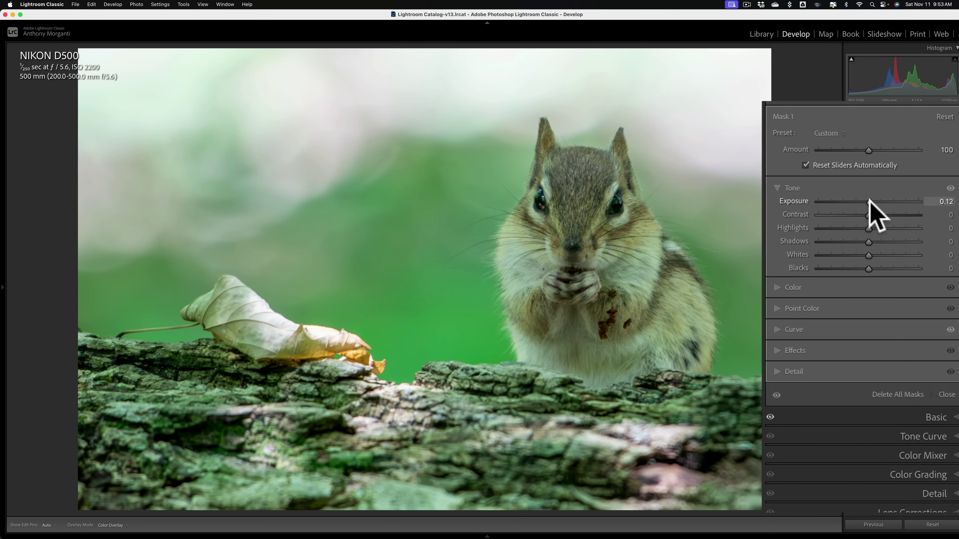
pyautogui.moveTo(868, 255); pyautogui.dragTo(859, 273)
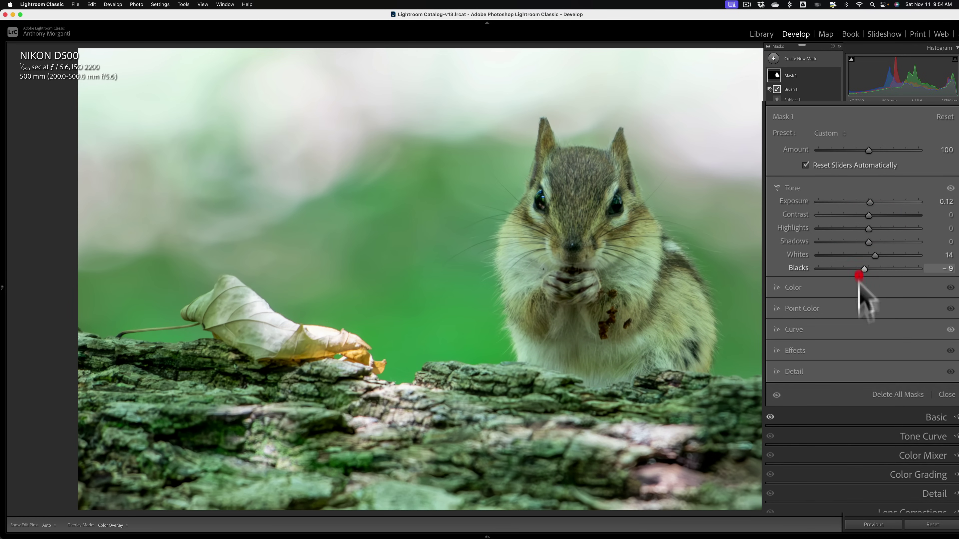
pyautogui.click(777, 372)
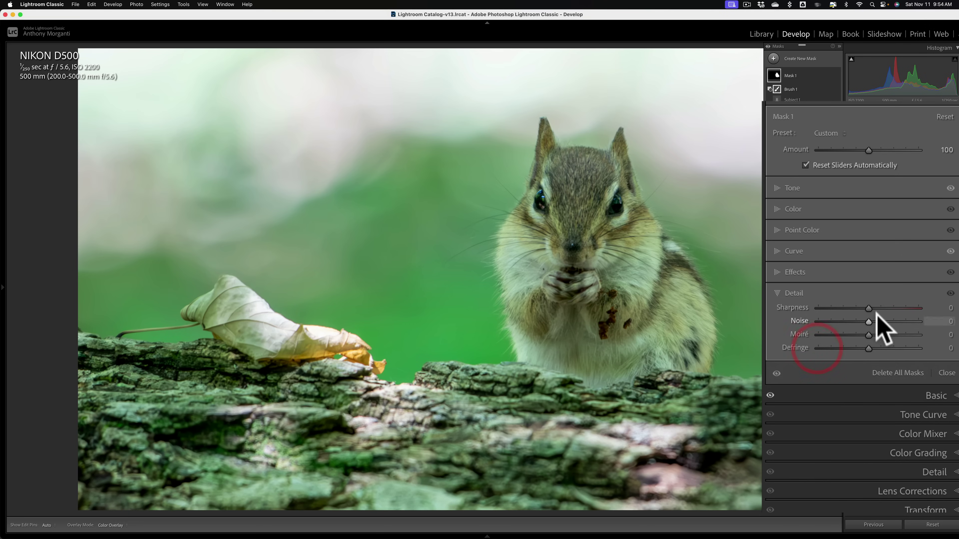
pyautogui.moveTo(867, 308); pyautogui.dragTo(851, 261)
pyautogui.click(799, 273)
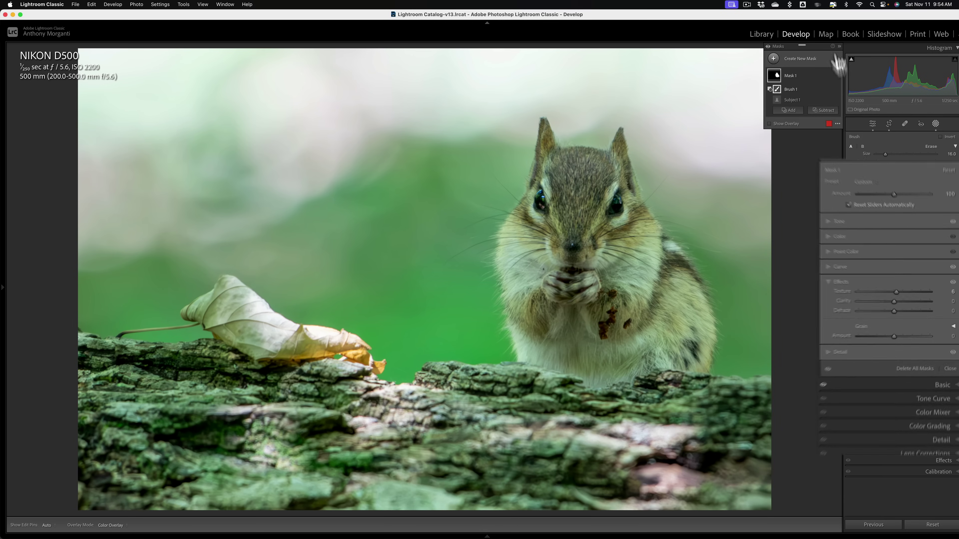
pyautogui.click(836, 76)
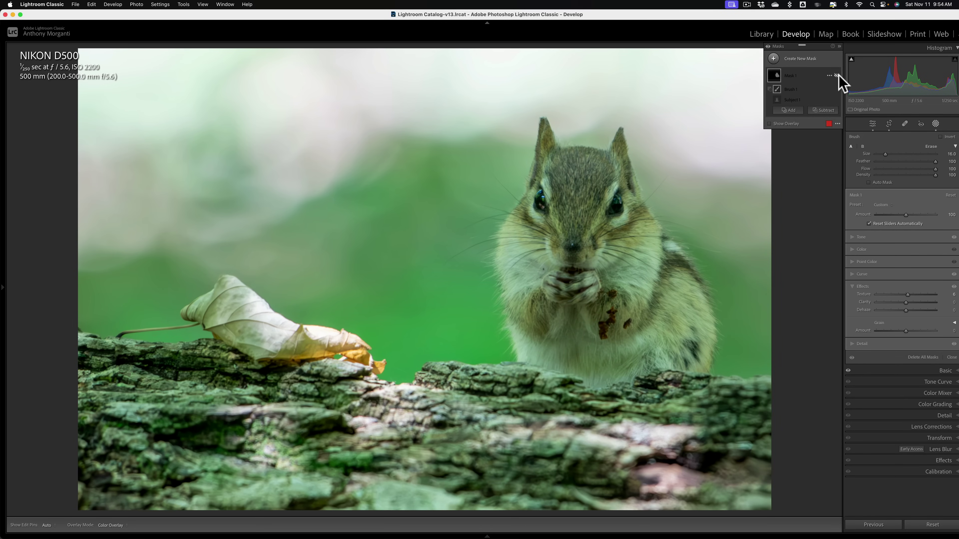
pyautogui.click(836, 76)
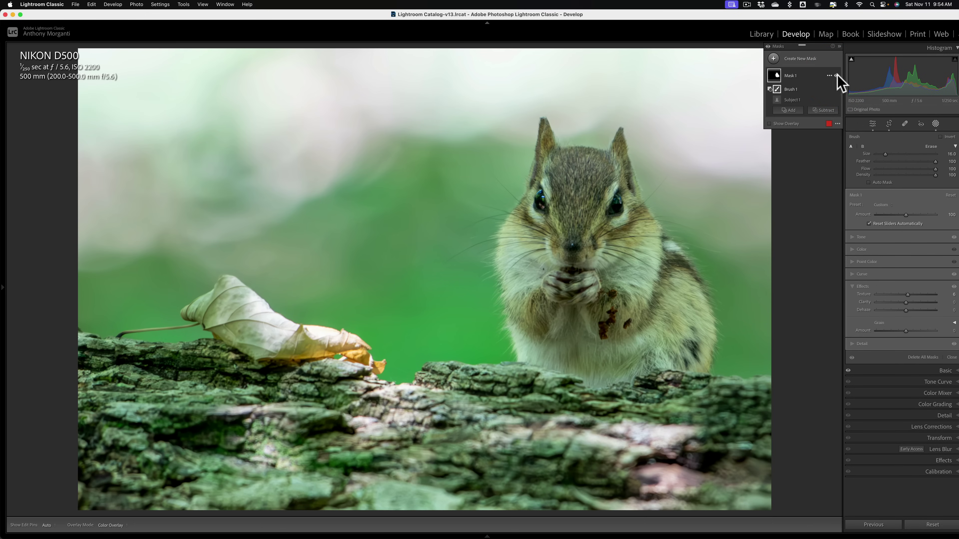
pyautogui.click(835, 76)
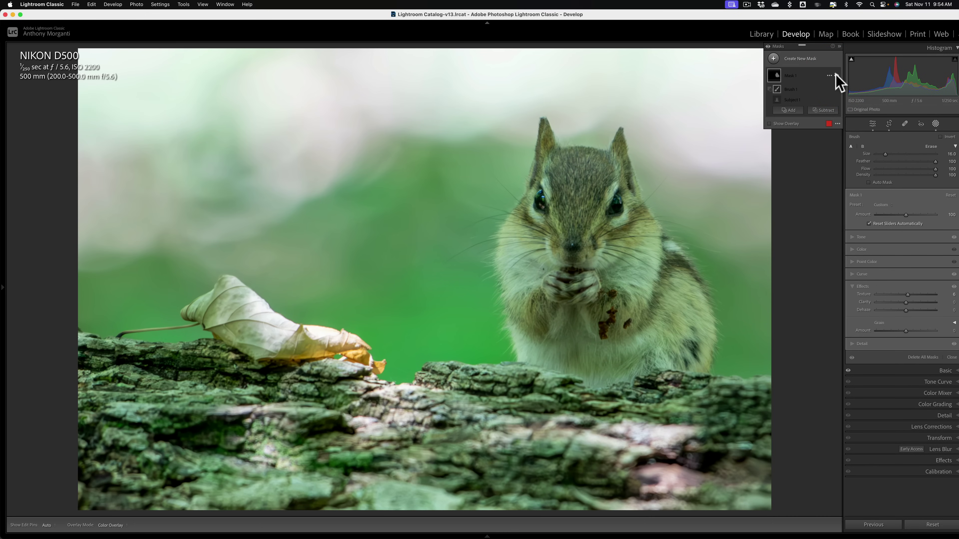
pyautogui.click(836, 76)
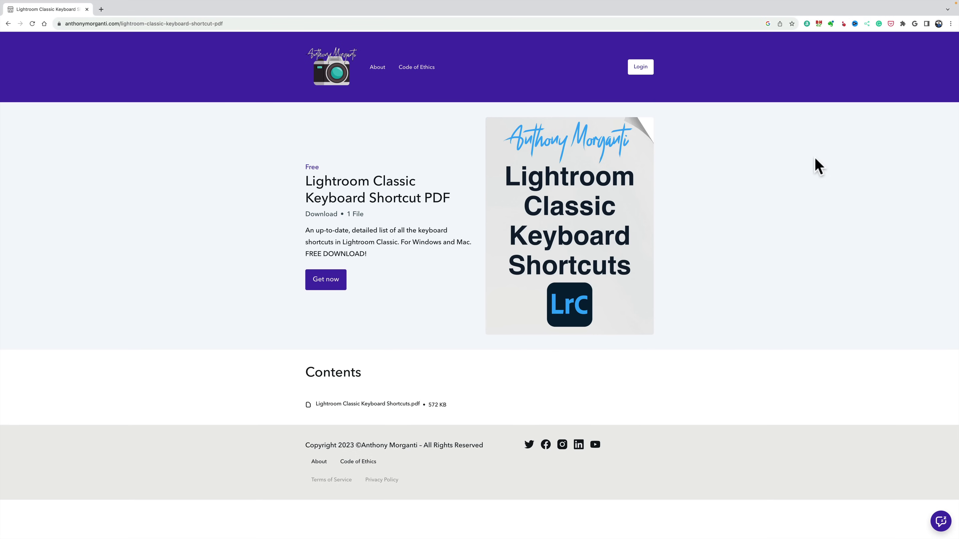
pyautogui.hotkey('ctrl', 'Left')
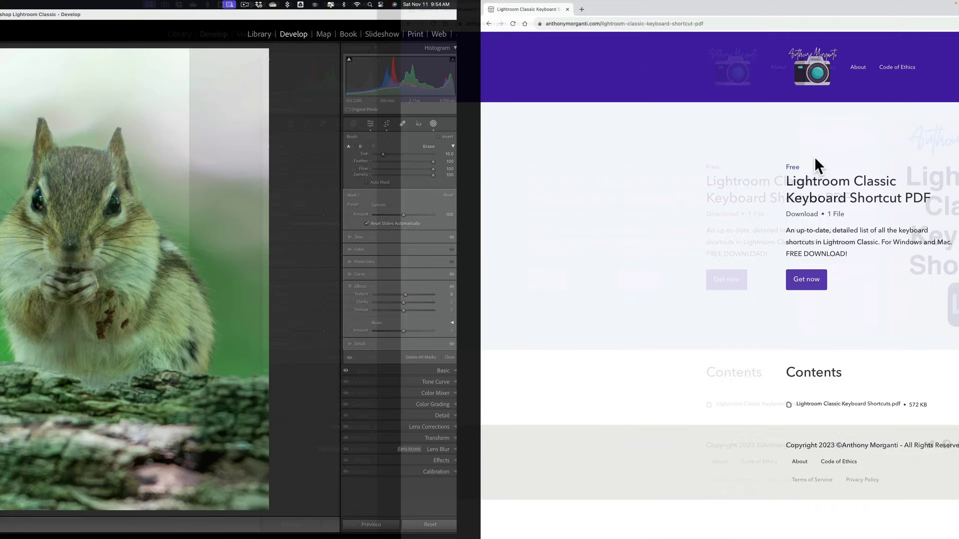